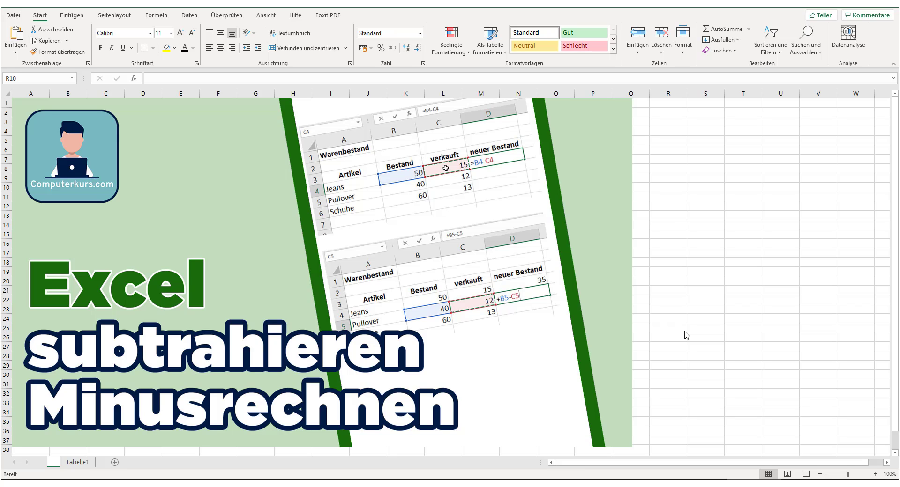
Point out the Warenbestand title, the Artikel, Bestand and verkauft columns, and the Jeans row
{"action": "left_click", "coordinate": [83, 466]}
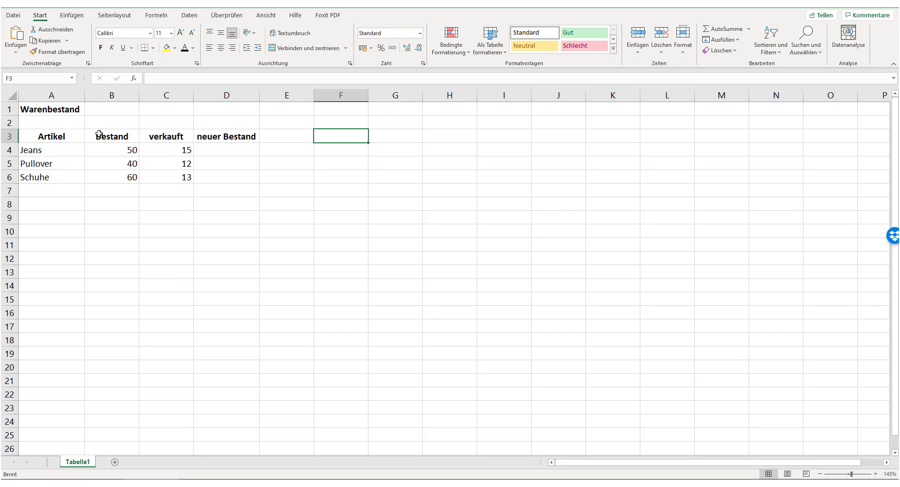
{"action": "left_click", "coordinate": [70, 109]}
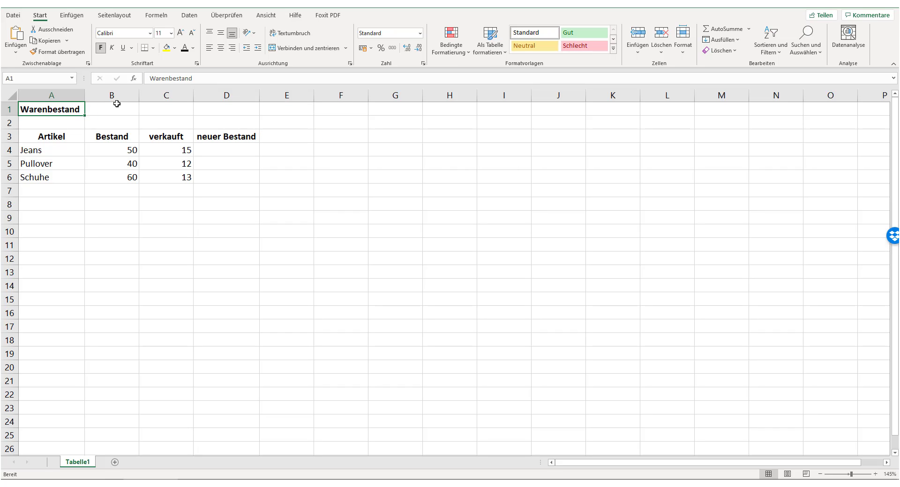
{"action": "left_click", "coordinate": [50, 136]}
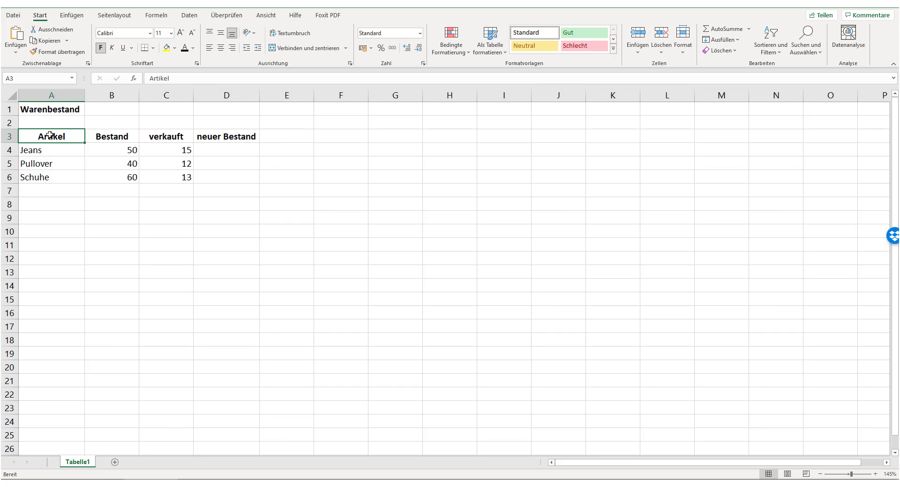
{"action": "left_click", "coordinate": [115, 135]}
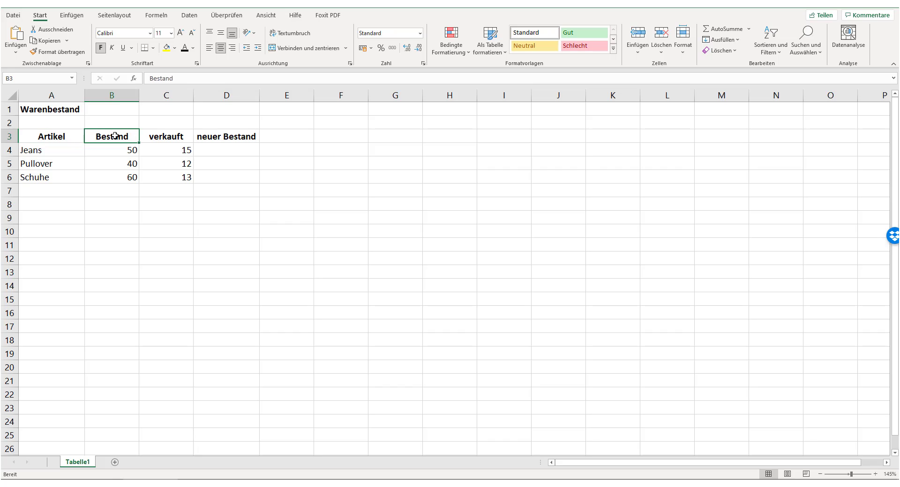
{"action": "left_click_drag", "start_coordinate": [175, 137], "coordinate": [170, 171]}
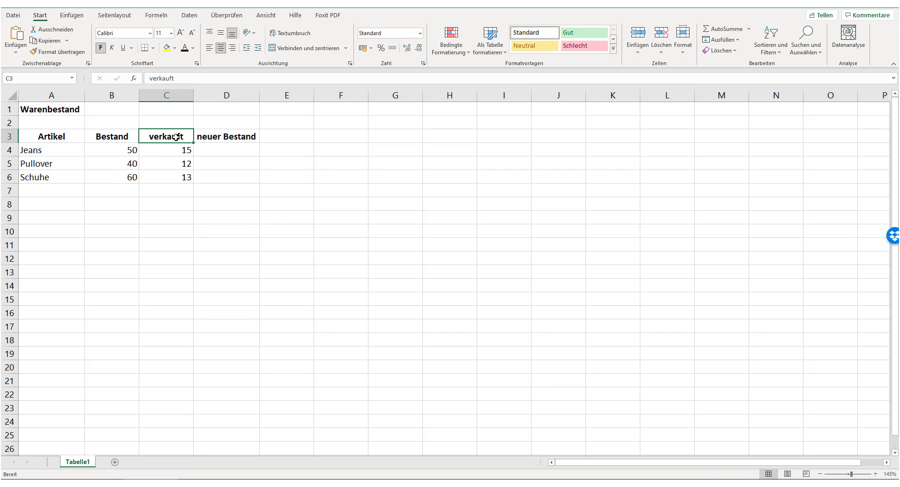
{"action": "left_click", "coordinate": [58, 148]}
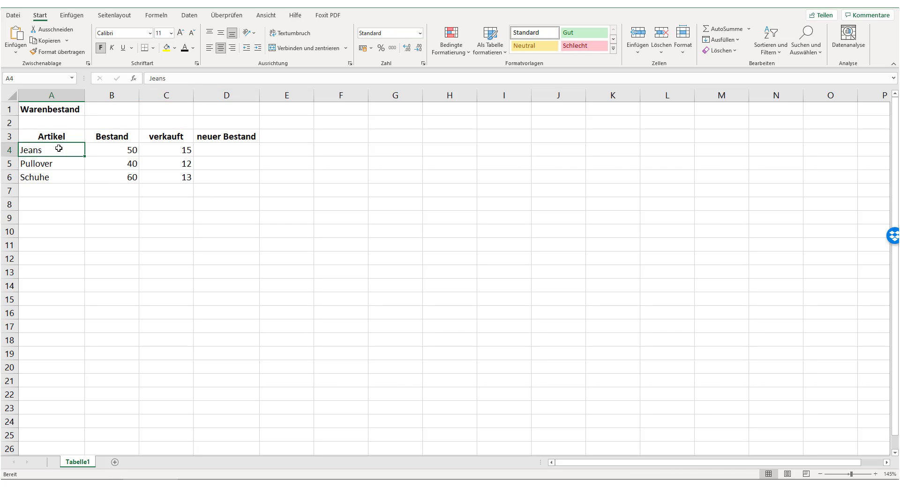
{"action": "left_click", "coordinate": [181, 147]}
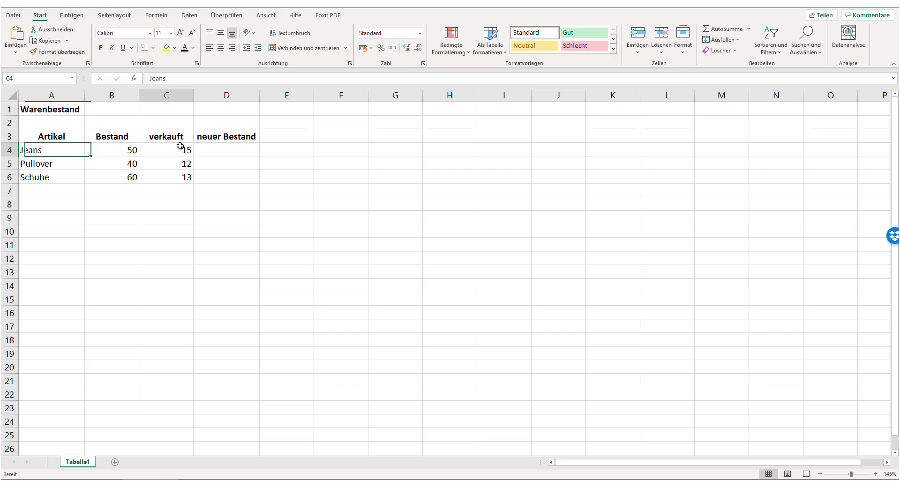
Enter =B4-C4 in Jeans' neuer Bestand cell D4 so it shows 35
{"action": "left_click", "coordinate": [239, 151]}
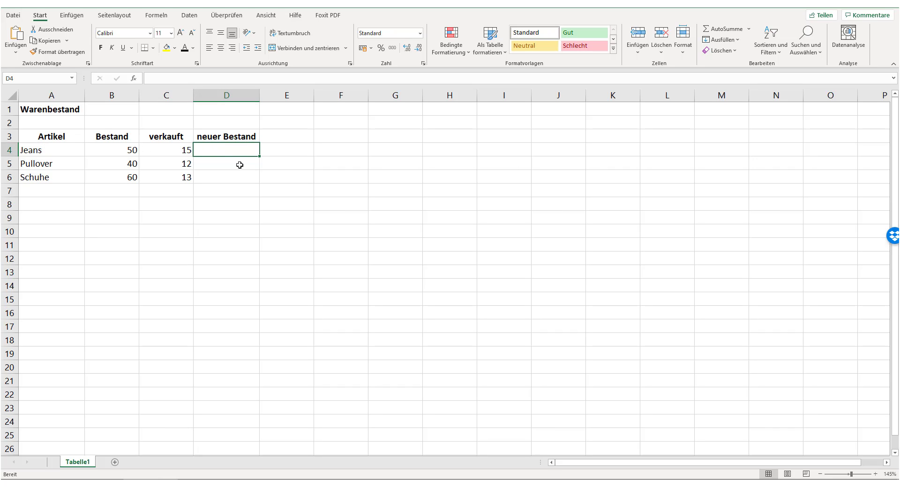
{"action": "type", "text": "="}
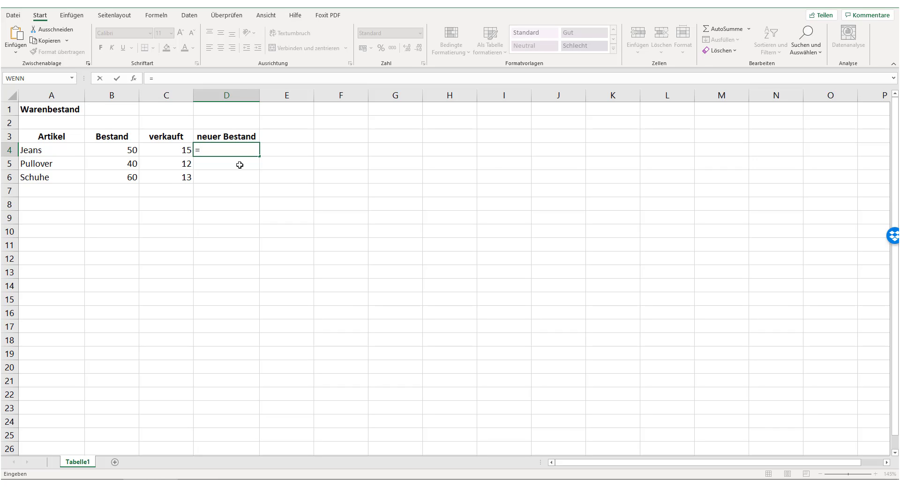
{"action": "left_click", "coordinate": [111, 149]}
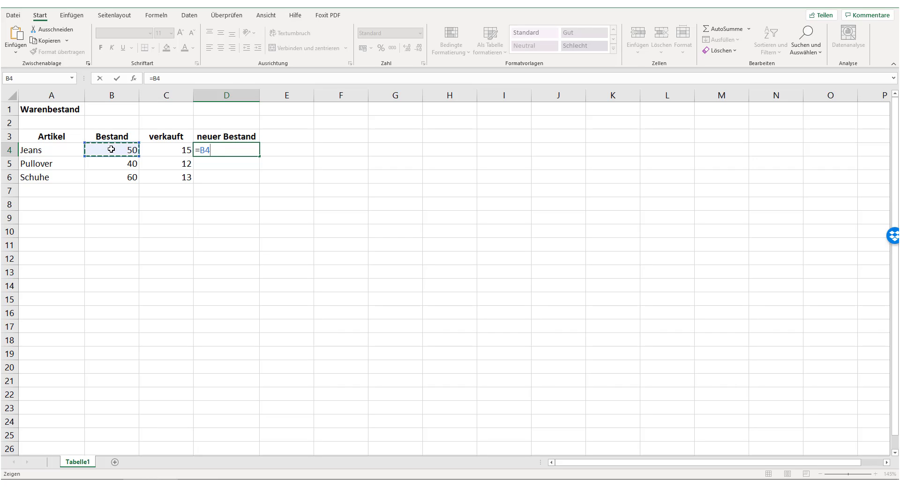
{"action": "type", "text": "-"}
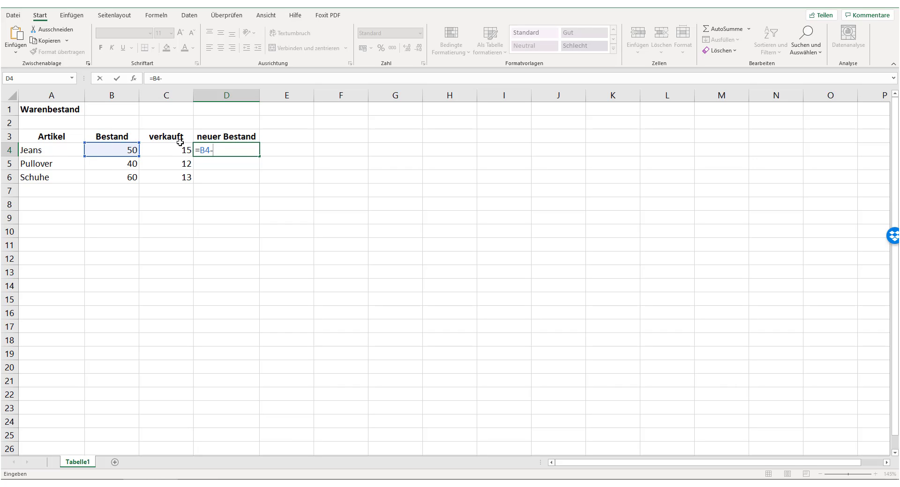
{"action": "left_click", "coordinate": [162, 151]}
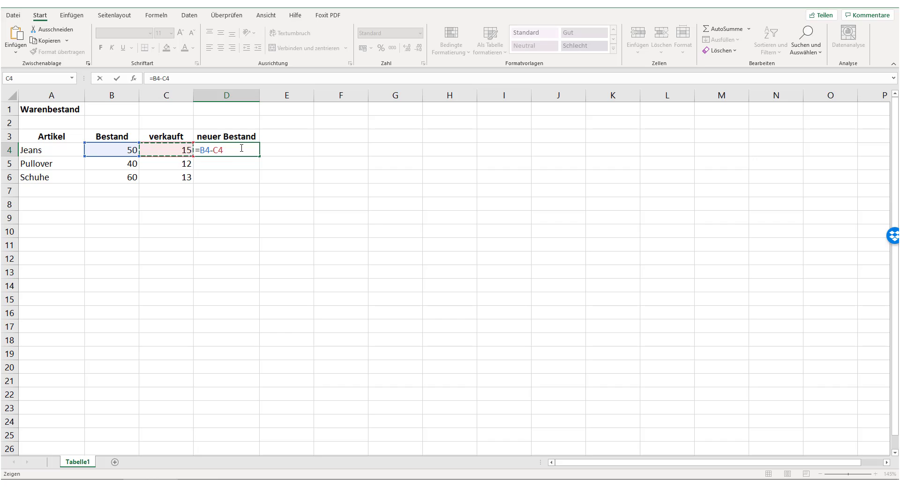
{"action": "key", "text": "Return"}
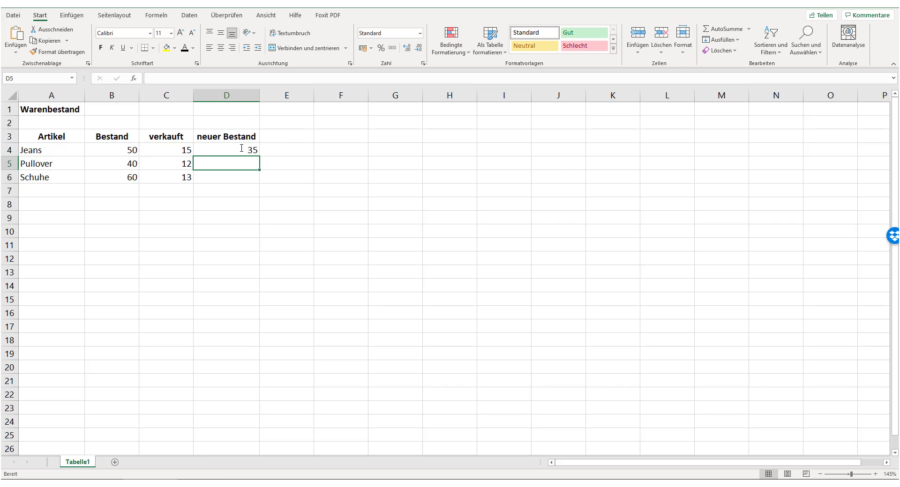
{"action": "left_click", "coordinate": [241, 148]}
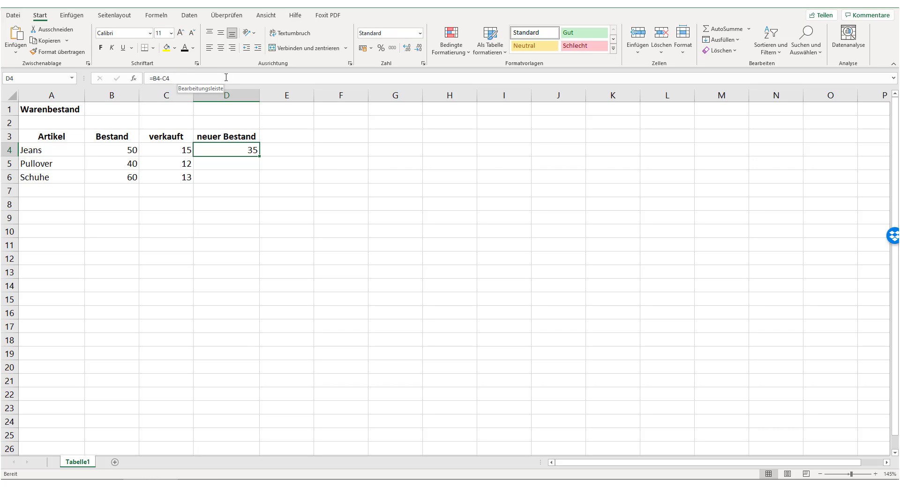
{"action": "double_click", "coordinate": [244, 149]}
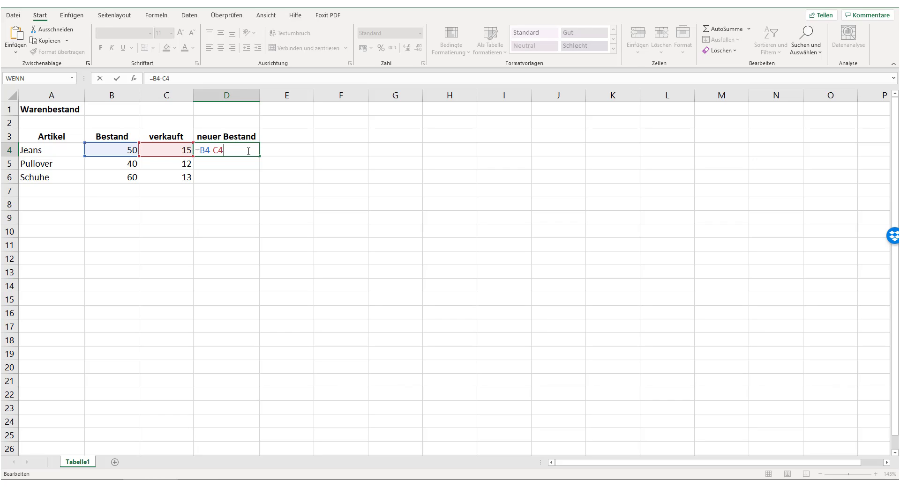
{"action": "key", "text": "Return"}
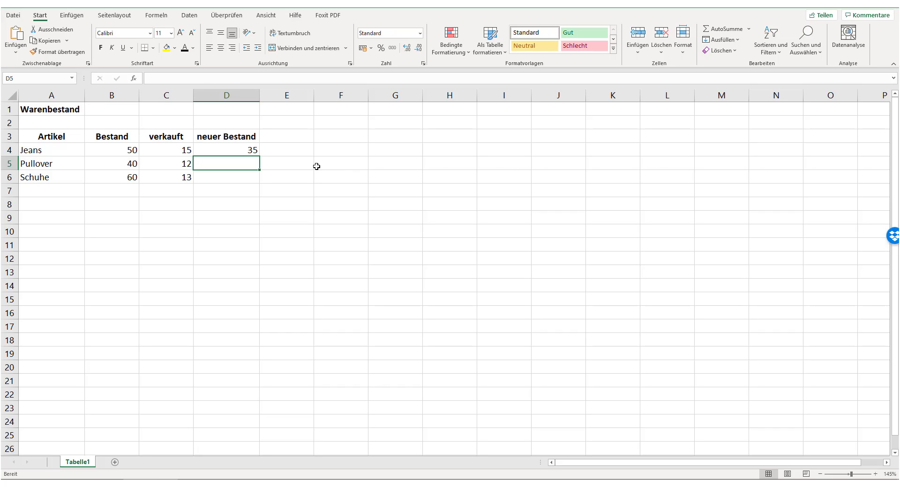
Enter +B5-C5 in Pullover's neuer Bestand cell D5
{"action": "type", "text": "+"}
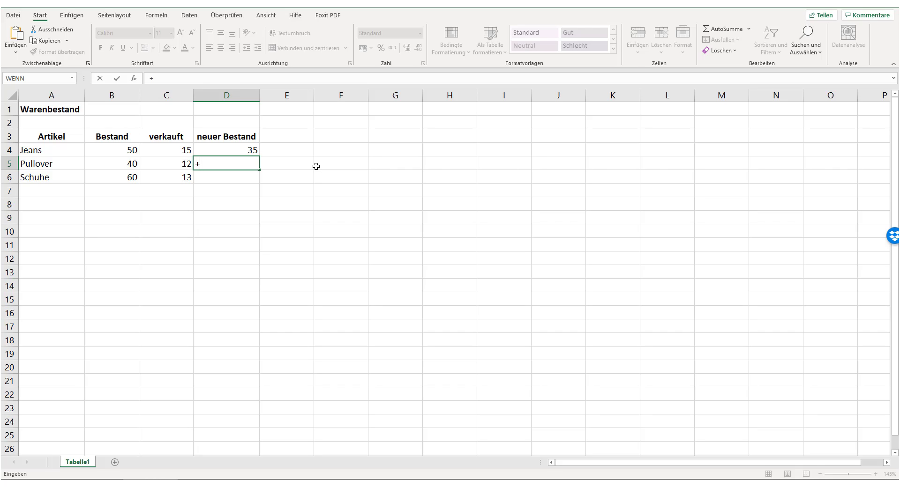
{"action": "left_click", "coordinate": [115, 163]}
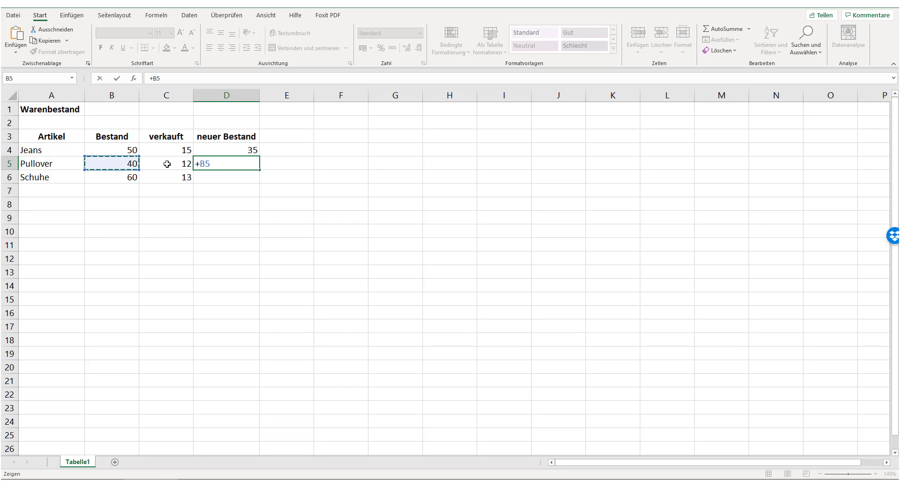
{"action": "type", "text": "-"}
{"action": "left_click", "coordinate": [158, 164]}
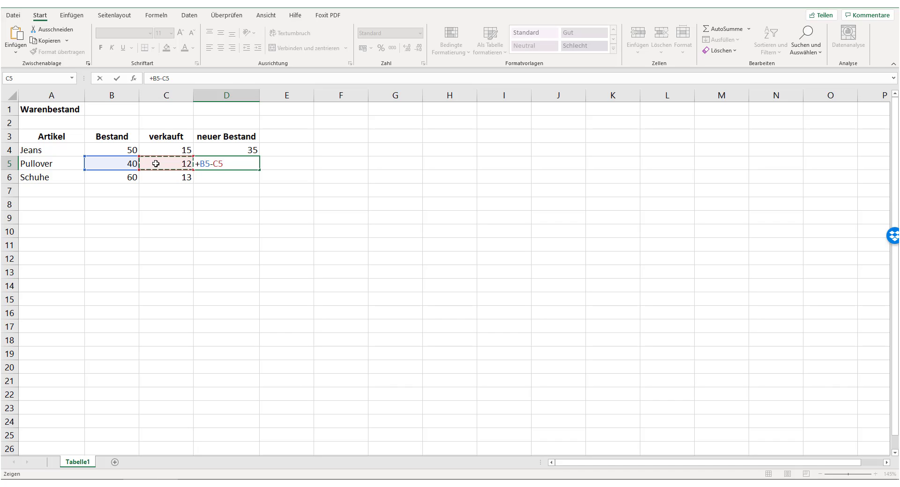
{"action": "key", "text": "Return"}
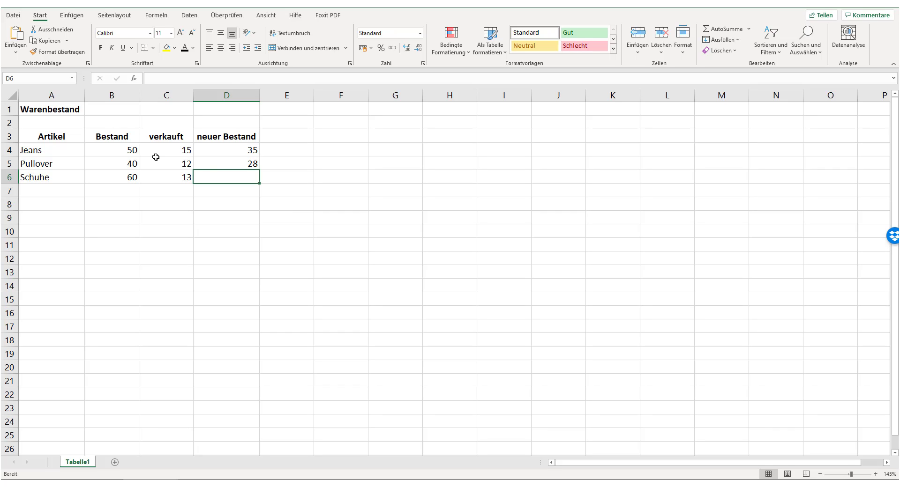
Fix the doubled equals sign in D5's formula so it reads =+B5-C5, showing 28
{"action": "double_click", "coordinate": [221, 163]}
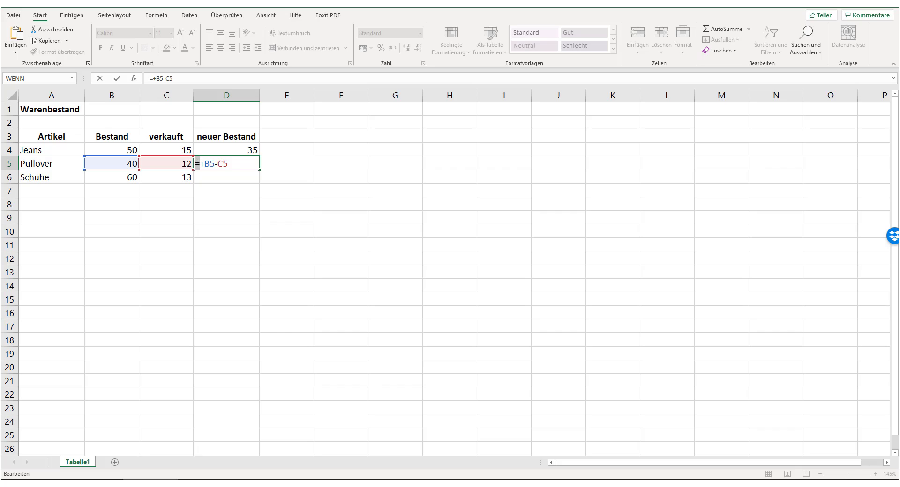
{"action": "left_click_drag", "start_coordinate": [198, 163], "coordinate": [196, 164]}
{"action": "left_click_drag", "start_coordinate": [153, 78], "coordinate": [150, 78]}
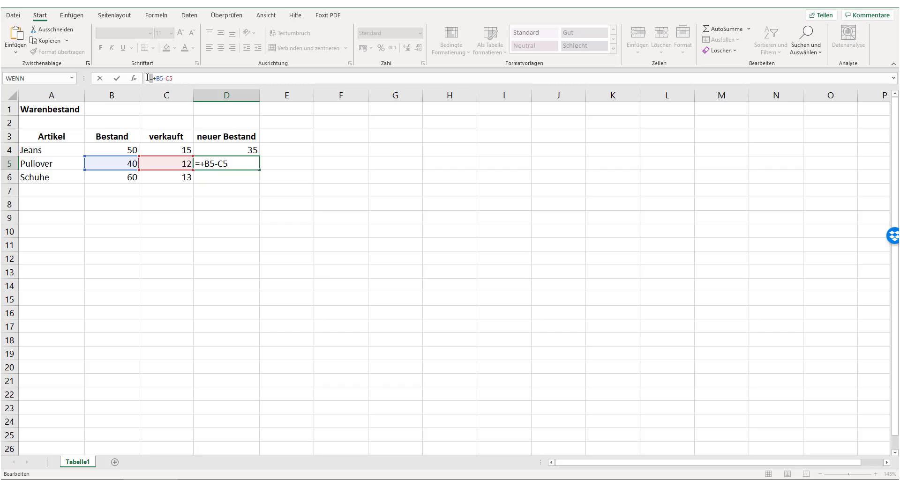
{"action": "left_click", "coordinate": [201, 163]}
{"action": "key", "text": "Return"}
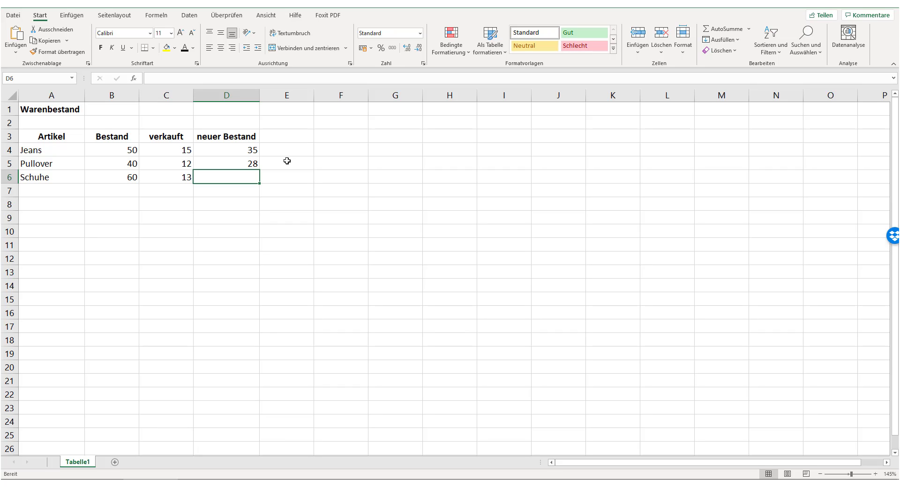
Type +b6 into Schuhe's neuer Bestand cell D6
{"action": "type", "text": "+"}
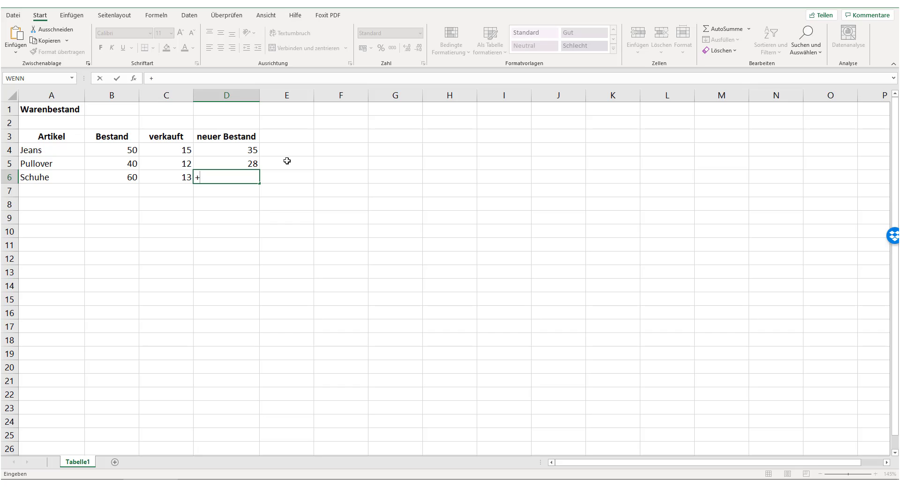
{"action": "type", "text": "b"}
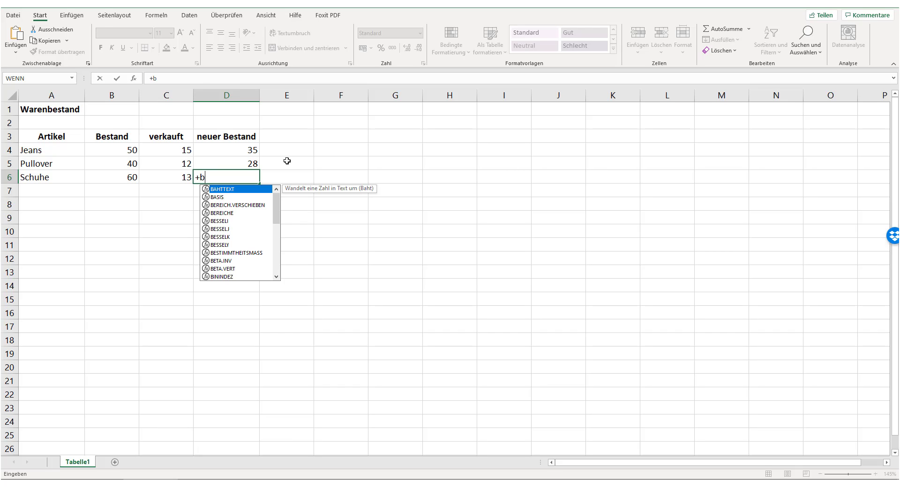
{"action": "type", "text": "6-"}
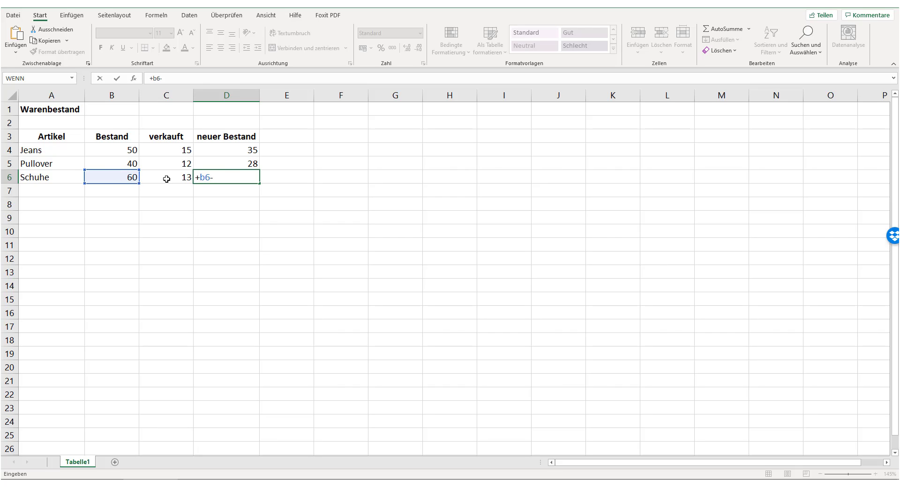
Extend the D6 formula by subtracting C6, C4, C5, D4 and D5
{"action": "left_click", "coordinate": [168, 178]}
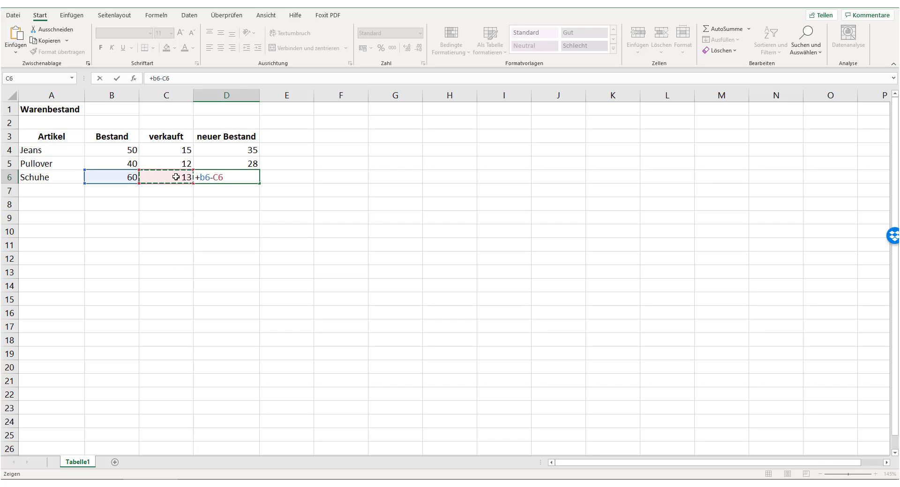
{"action": "type", "text": "-"}
{"action": "left_click", "coordinate": [175, 150]}
{"action": "type", "text": "-C4-"}
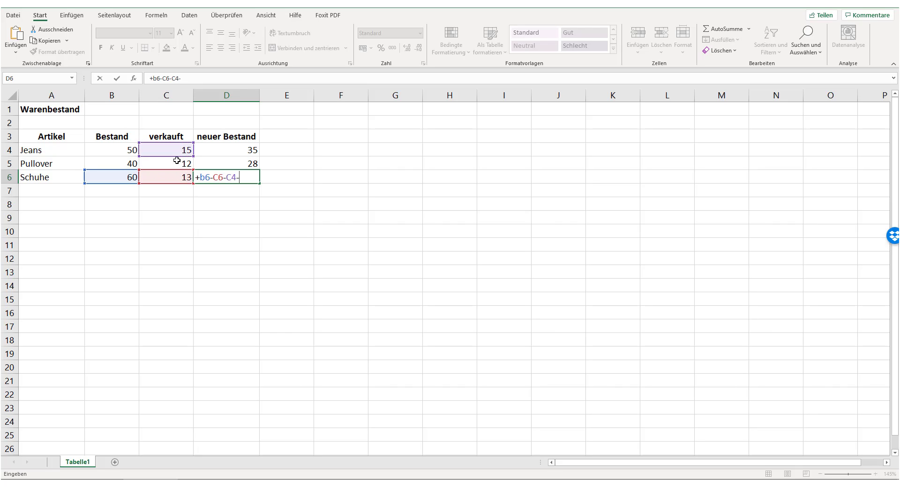
{"action": "left_click", "coordinate": [178, 161]}
{"action": "type", "text": "-"}
{"action": "left_click", "coordinate": [225, 150]}
{"action": "type", "text": "-D4"}
{"action": "left_click", "coordinate": [235, 160]}
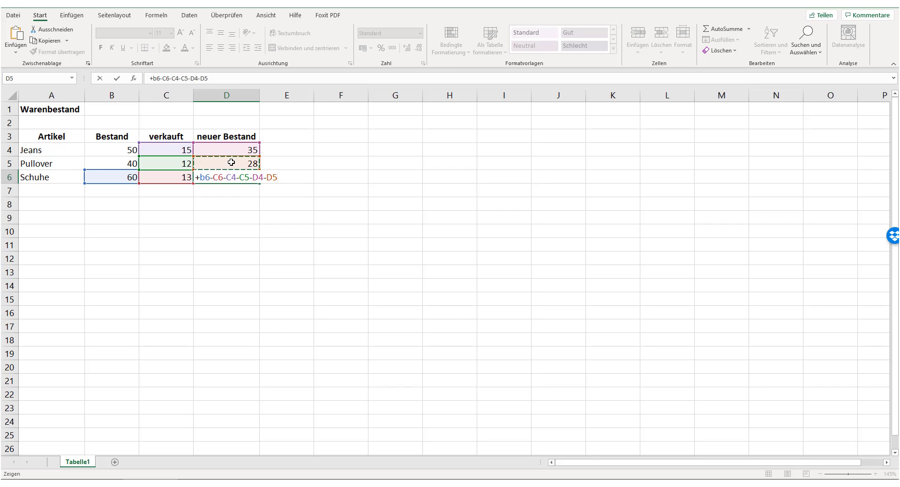
Append the empty cells E4, E5 and F4 plus e6, then discard the D6 entry
{"action": "type", "text": "-"}
{"action": "left_click", "coordinate": [279, 149]}
{"action": "type", "text": "-E4-"}
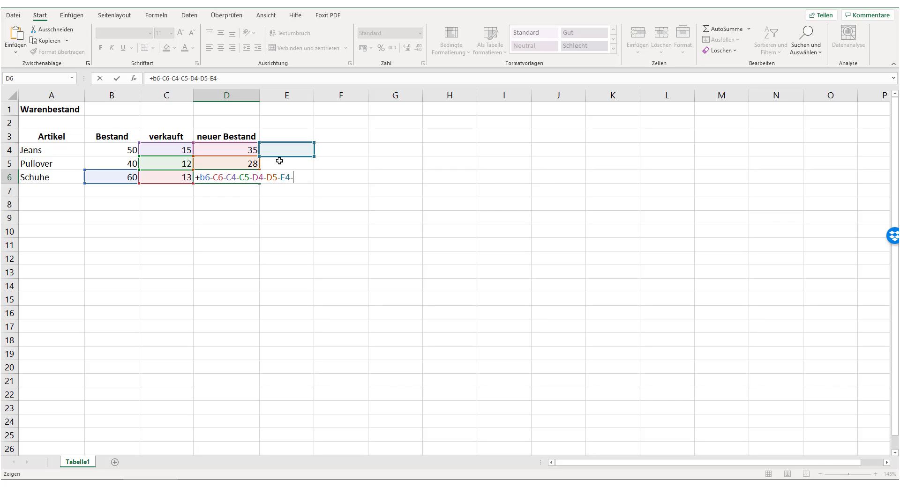
{"action": "left_click", "coordinate": [282, 161]}
{"action": "type", "text": "-"}
{"action": "left_click", "coordinate": [356, 150]}
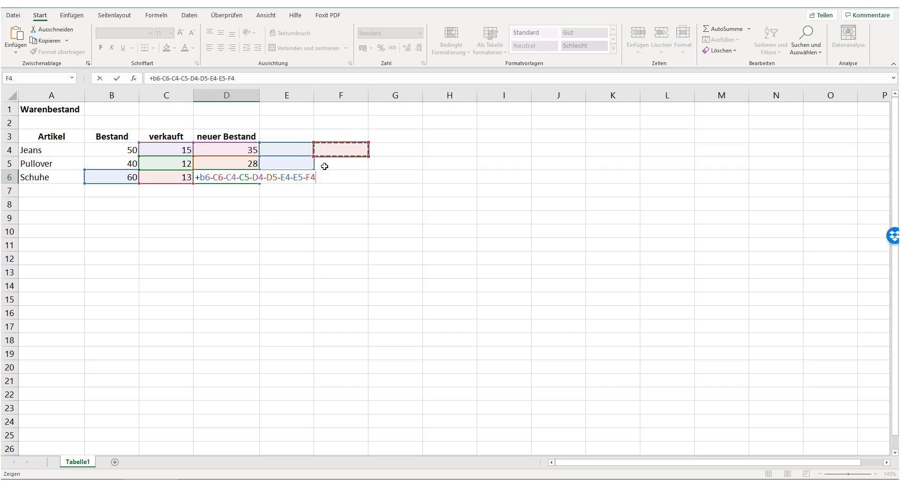
{"action": "type", "text": "-"}
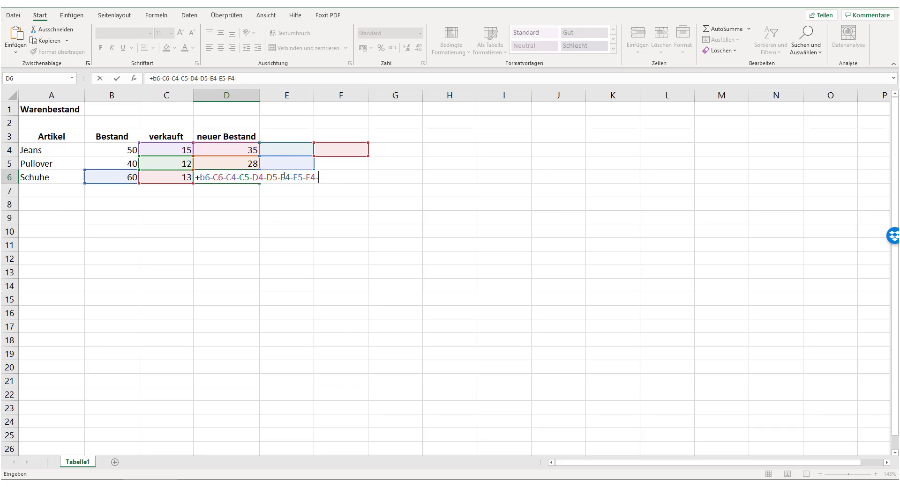
{"action": "type", "text": "e6"}
{"action": "key", "text": "Escape"}
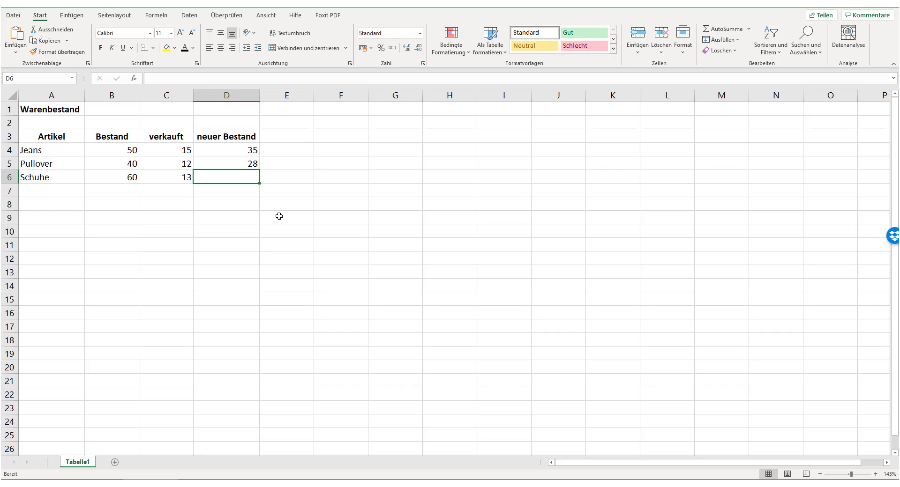
Start the D6 formula with + and point its reference at B6 using the arrow keys
{"action": "type", "text": "+"}
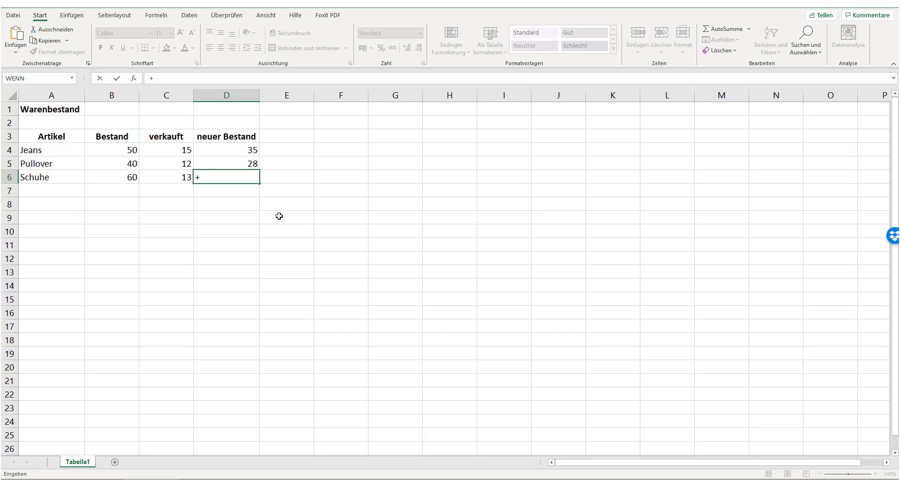
{"action": "key", "text": "Left"}
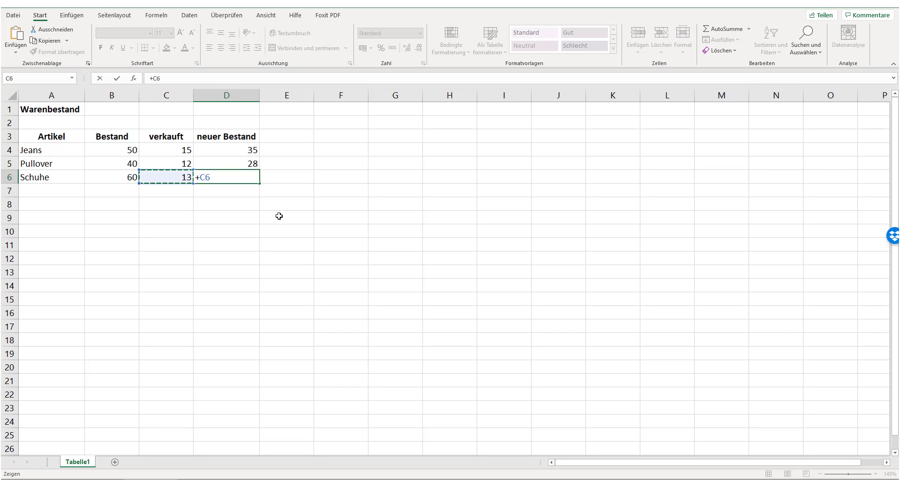
{"action": "key", "text": "Left"}
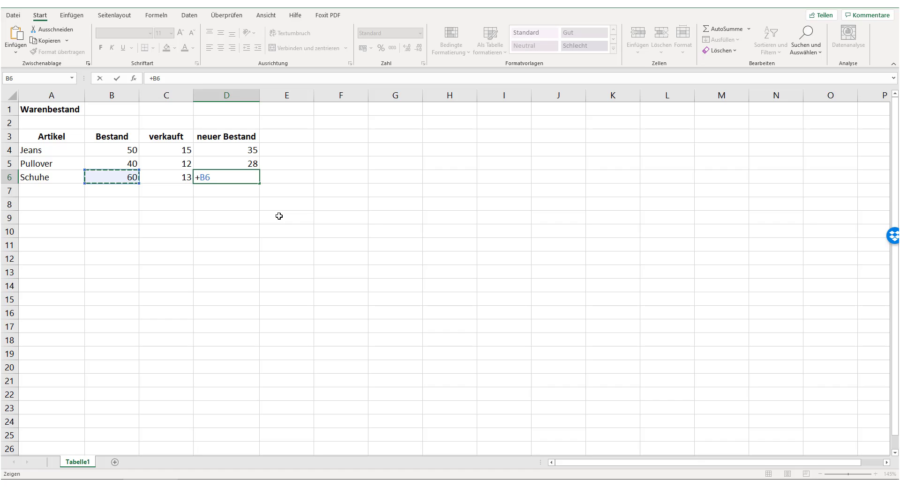
{"action": "key", "text": "Right"}
{"action": "key", "text": "Left"}
{"action": "key", "text": "Up"}
{"action": "key", "text": "Up"}
{"action": "key", "text": "Up"}
{"action": "key", "text": "Down"}
{"action": "key", "text": "Down"}
{"action": "key", "text": "Down"}
{"action": "key", "text": "Down"}
{"action": "key", "text": "Down"}
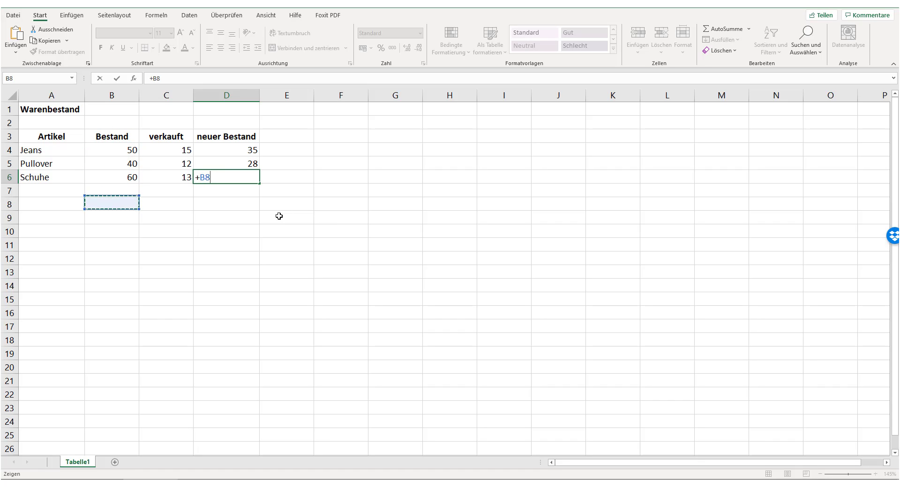
{"action": "key", "text": "Down"}
{"action": "key", "text": "Right"}
{"action": "key", "text": "Right"}
{"action": "key", "text": "Left"}
{"action": "key", "text": "Left"}
{"action": "key", "text": "Left"}
{"action": "key", "text": "Up"}
{"action": "key", "text": "Up"}
{"action": "key", "text": "Up"}
{"action": "key", "text": "Right"}
{"action": "key", "text": "Right"}
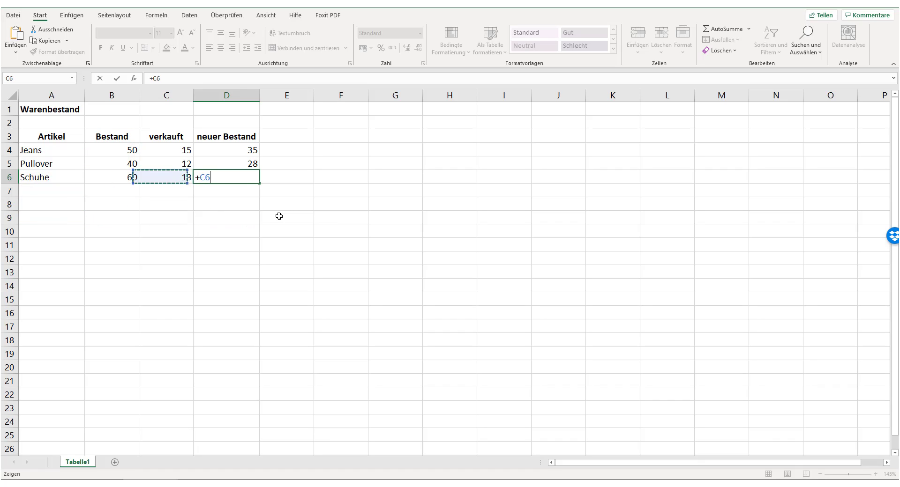
{"action": "key", "text": "Left"}
{"action": "key", "text": "Left"}
{"action": "key", "text": "Up"}
{"action": "key", "text": "Up"}
{"action": "key", "text": "Up"}
{"action": "key", "text": "Right"}
{"action": "key", "text": "Right"}
{"action": "key", "text": "Down"}
{"action": "key", "text": "Down"}
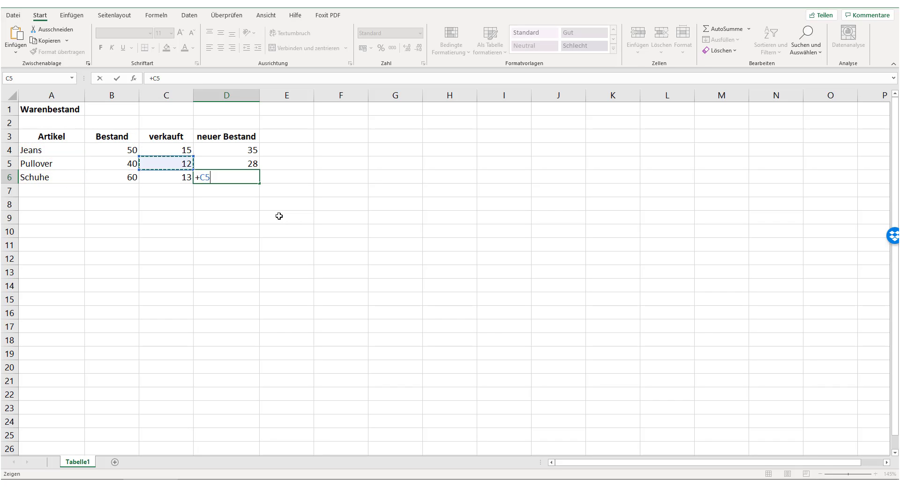
{"action": "key", "text": "Down"}
{"action": "key", "text": "Down"}
{"action": "key", "text": "Down"}
{"action": "key", "text": "Left"}
{"action": "key", "text": "Up"}
{"action": "key", "text": "Up"}
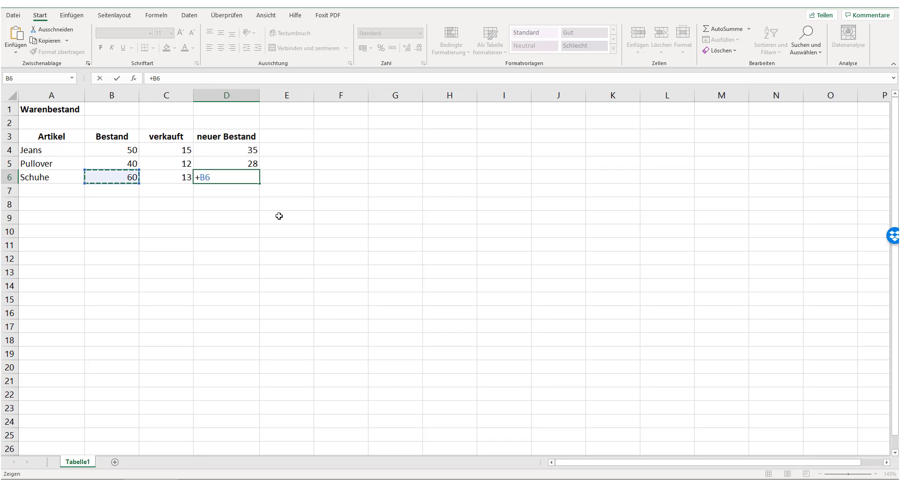
Subtract C6 so Schuhe's neuer Bestand reads +B6-C6, showing 47
{"action": "type", "text": "-"}
{"action": "key", "text": "Left"}
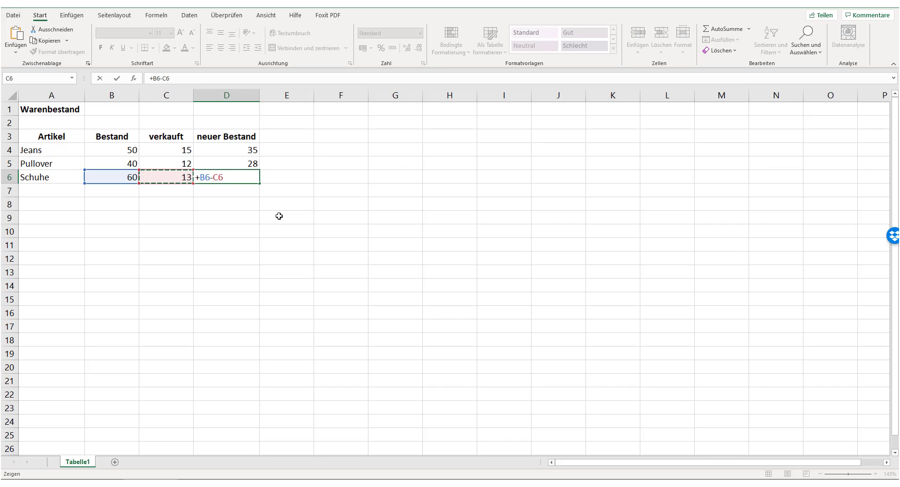
{"action": "key", "text": "Return"}
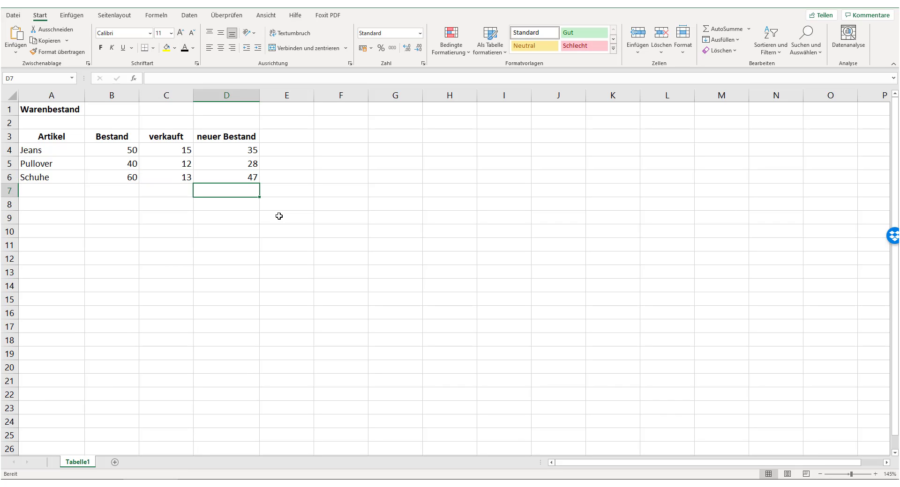